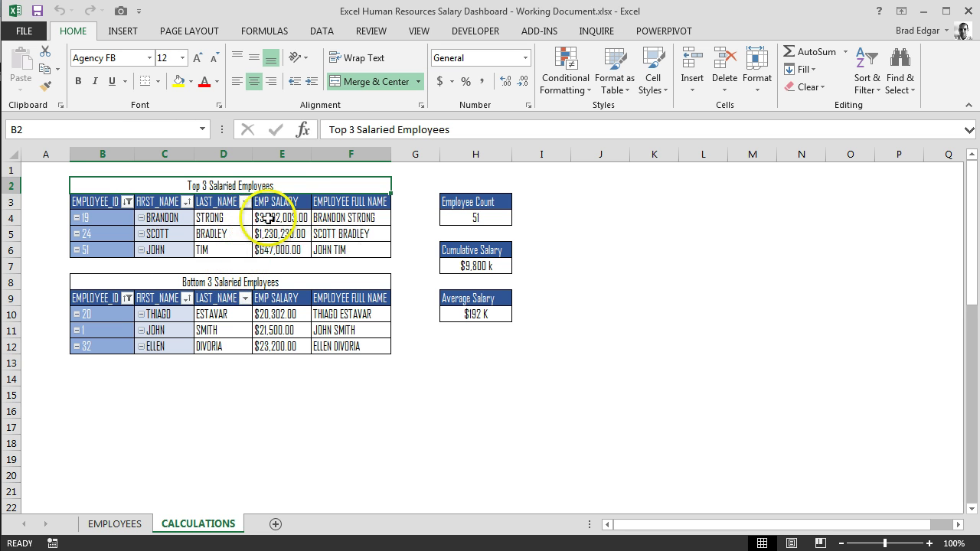
Name salary cells E4 and E5 TopSalary1 and TopSalary2 in the Name Box
mouse_move(267, 219)
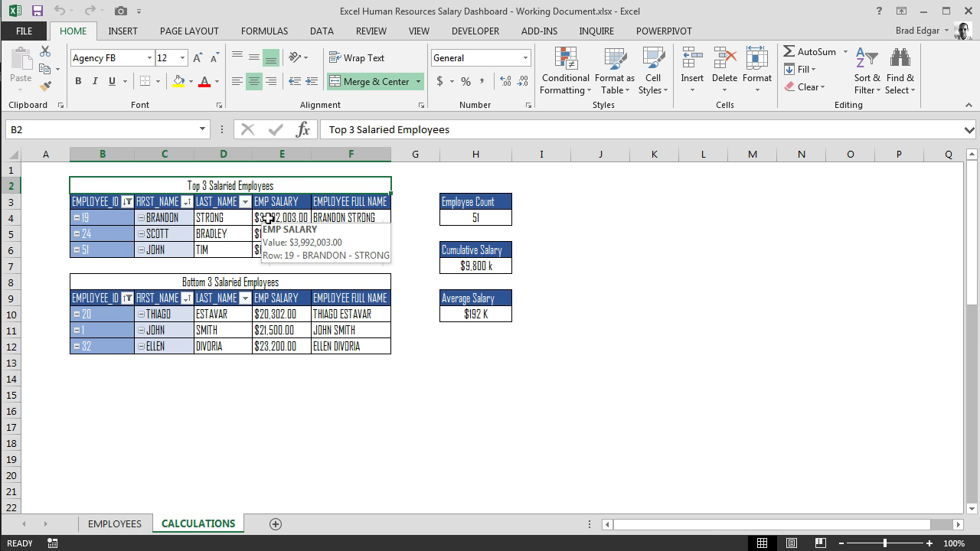
click(268, 219)
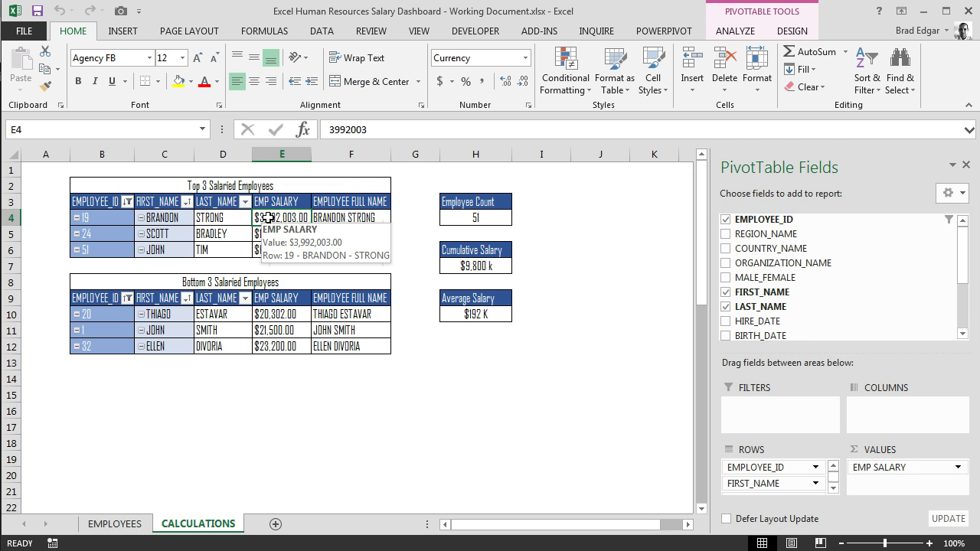
click(72, 128)
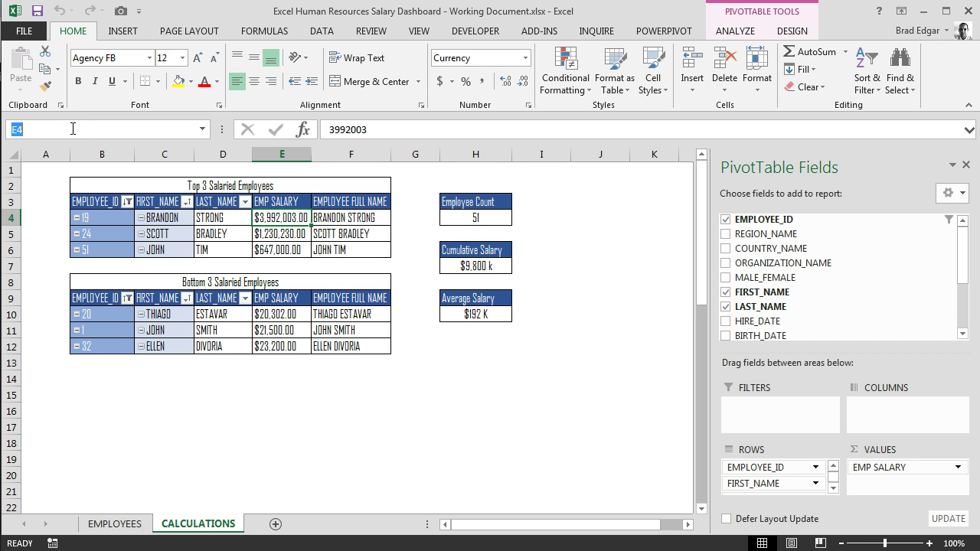
text(TopSalary1)
key(Return)
key(Return)
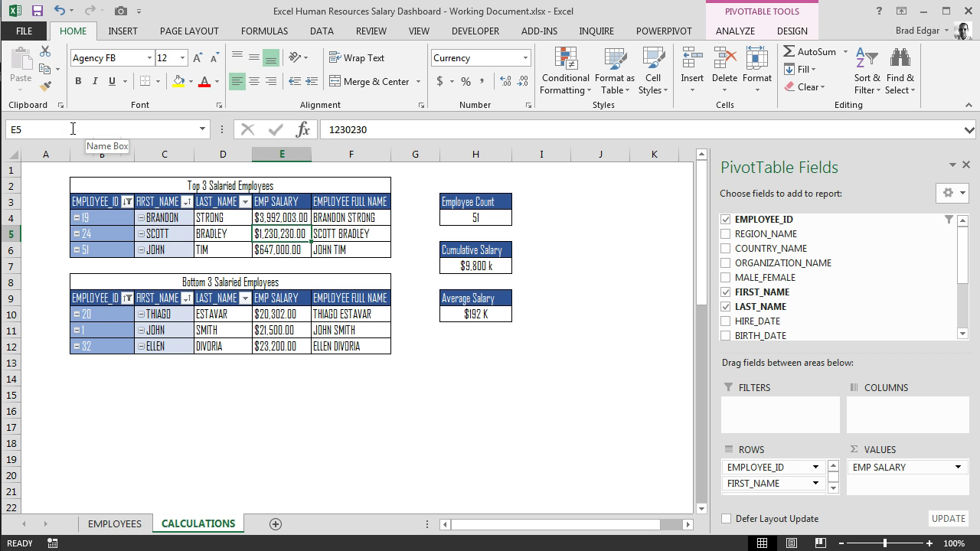
click(73, 129)
key(BackSpace)
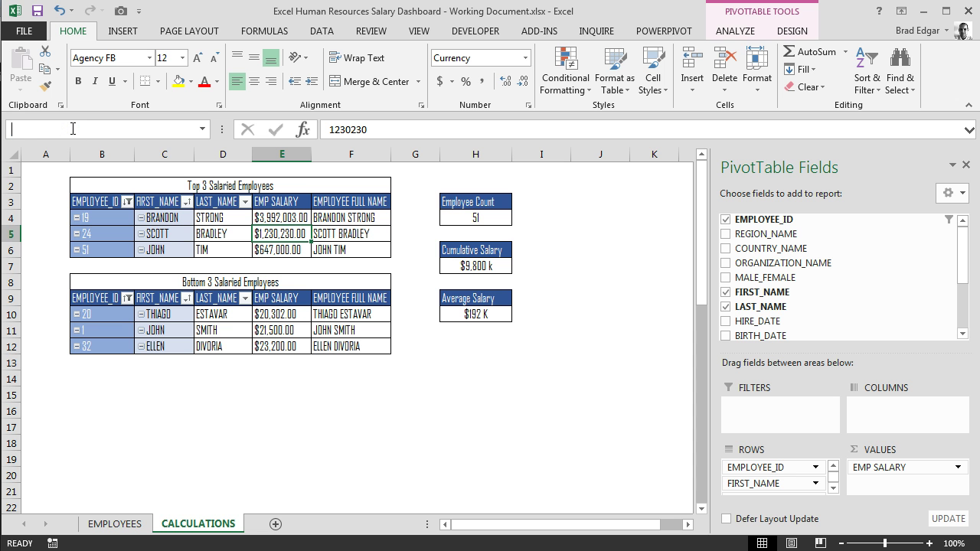
text(TopSalary2)
key(Return)
key(Down)
Dismiss the PivotTable error and enter TopSalary3 as the name for cell E6
click(72, 129)
key(BackSpace)
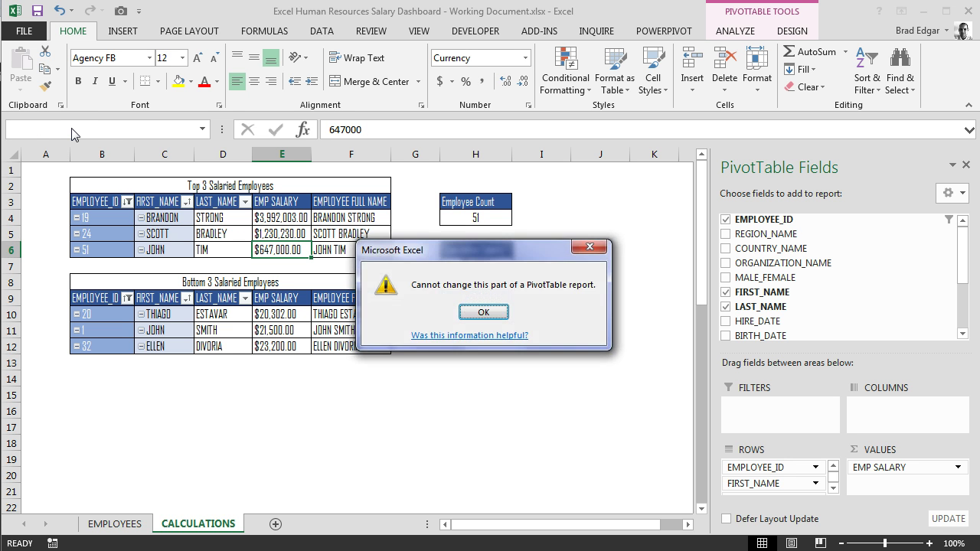
key(Return)
click(73, 129)
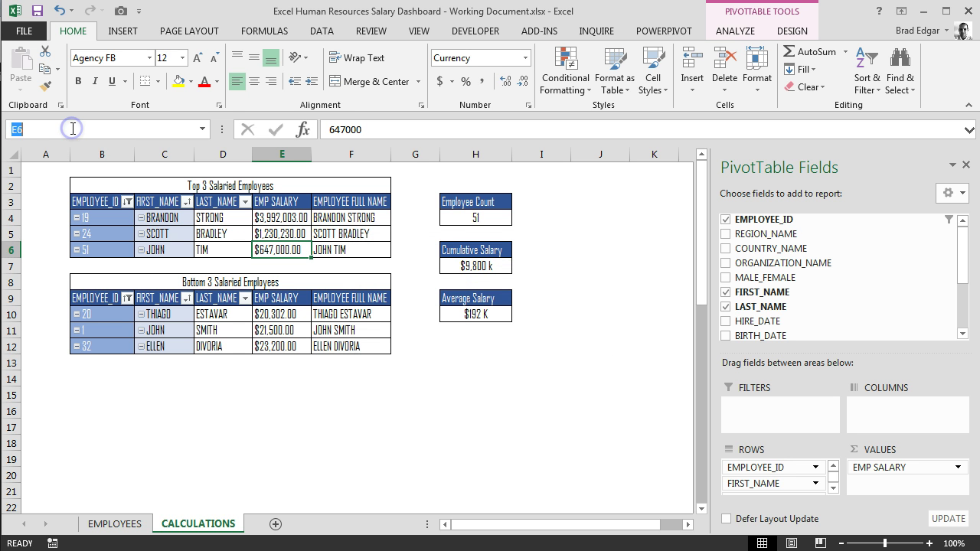
text(TopSalar)
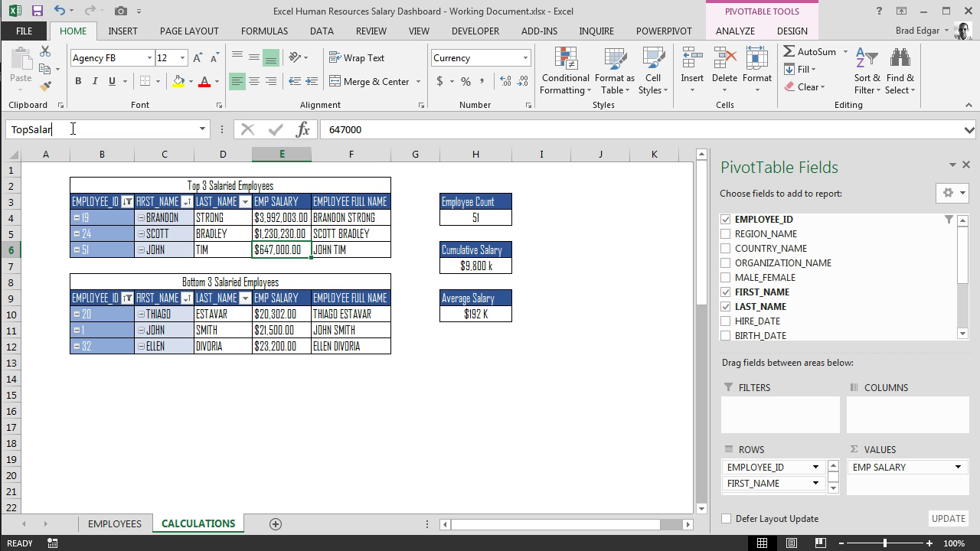
text(y3)
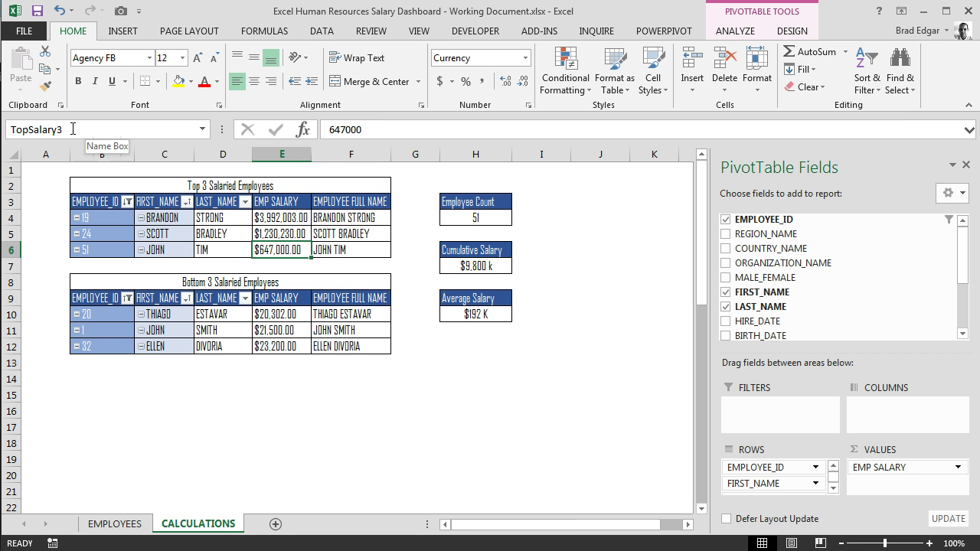
Assign TopName1, TopName2 and TopName3 to full-name cells F4, F5 and F6 via the Name Box
click(340, 218)
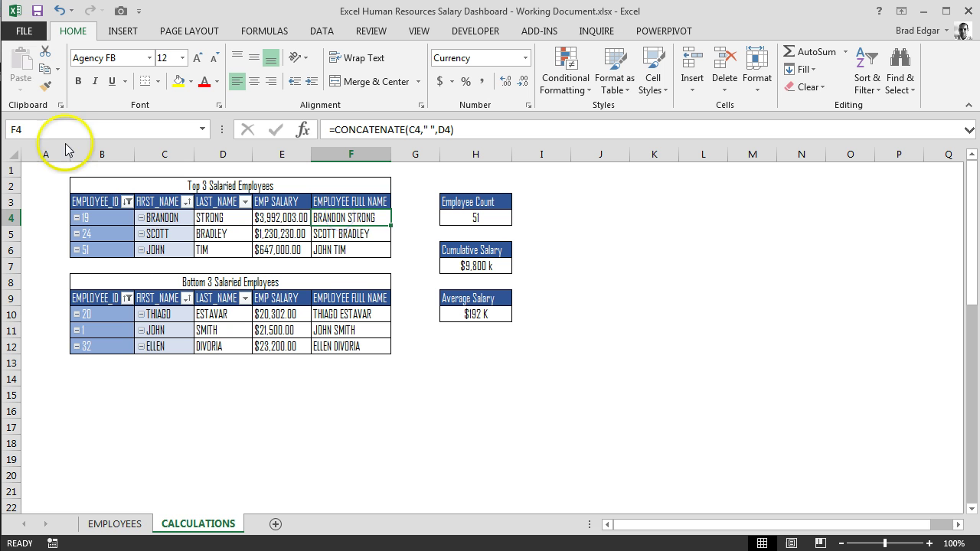
click(51, 129)
text(TopName1)
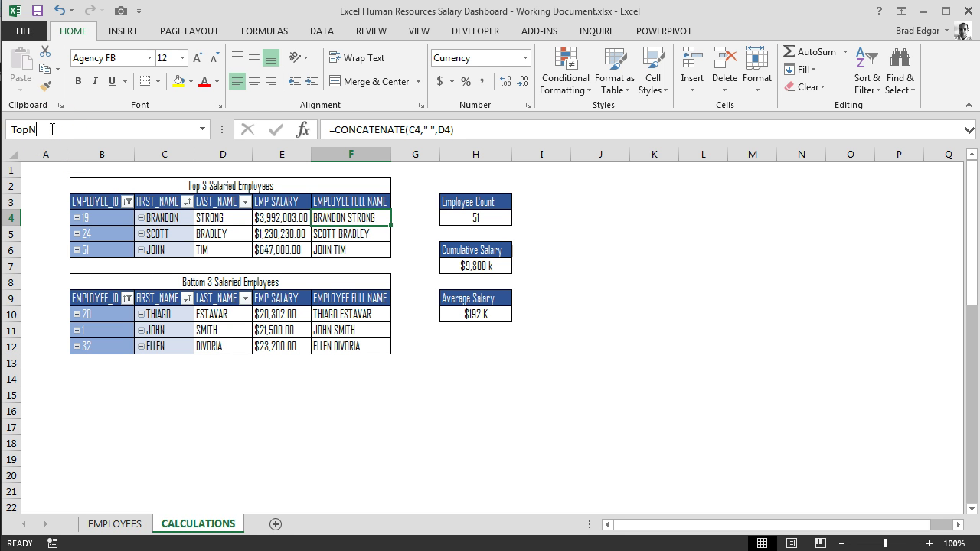
key(Return)
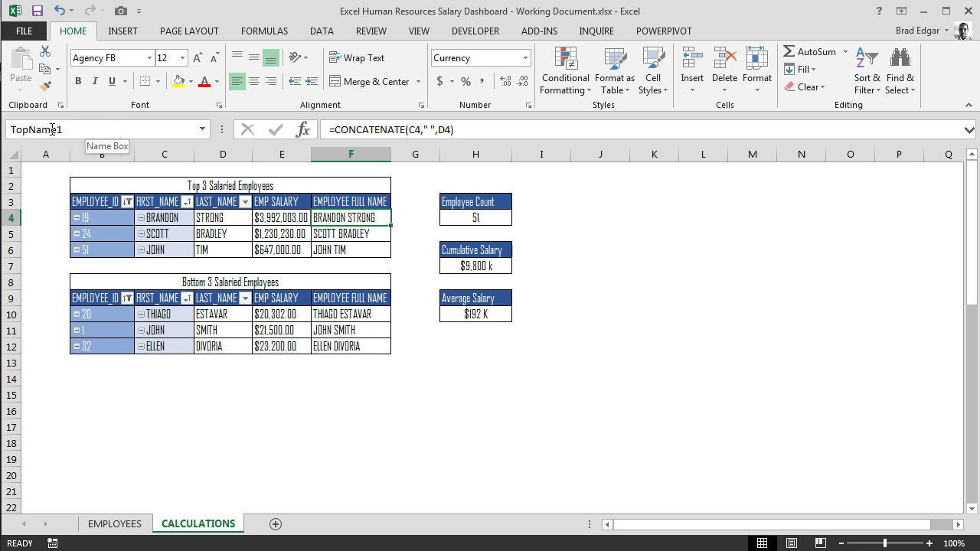
key(Down)
click(51, 130)
text(Top)
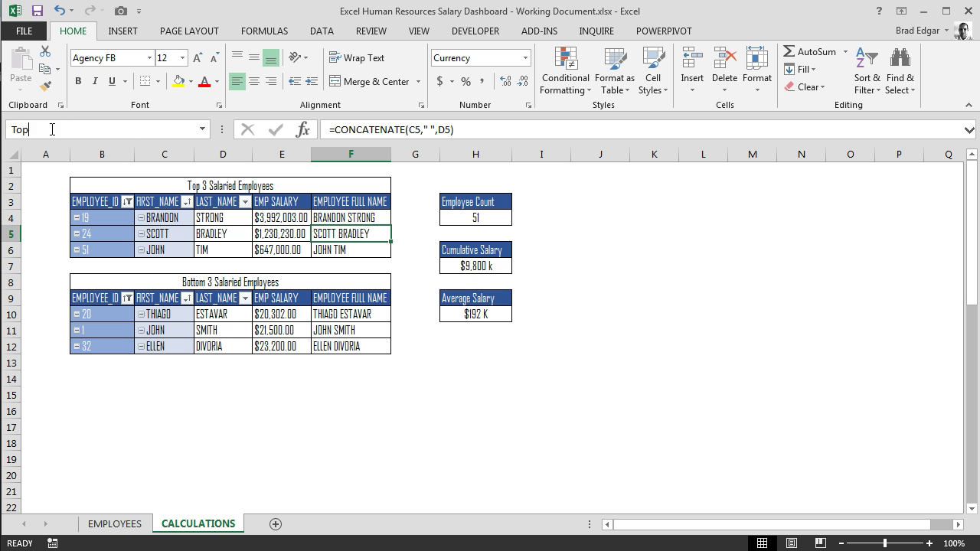
text(Name2)
key(Return)
key(Down)
click(52, 129)
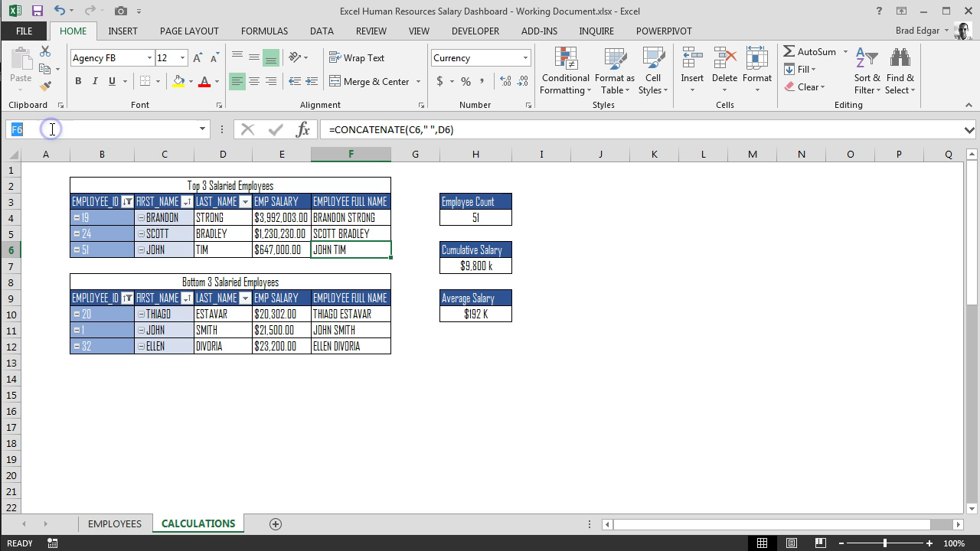
text(TopName3)
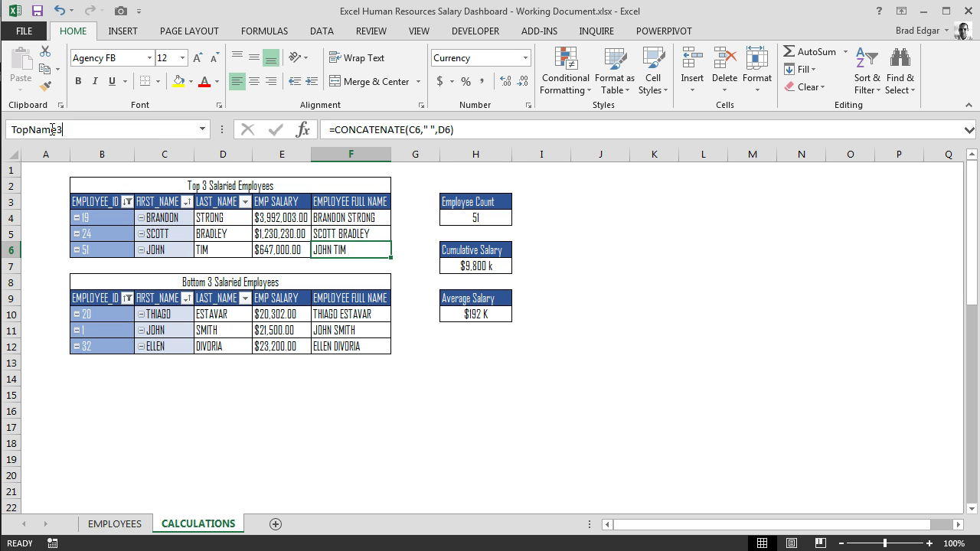
key(Return)
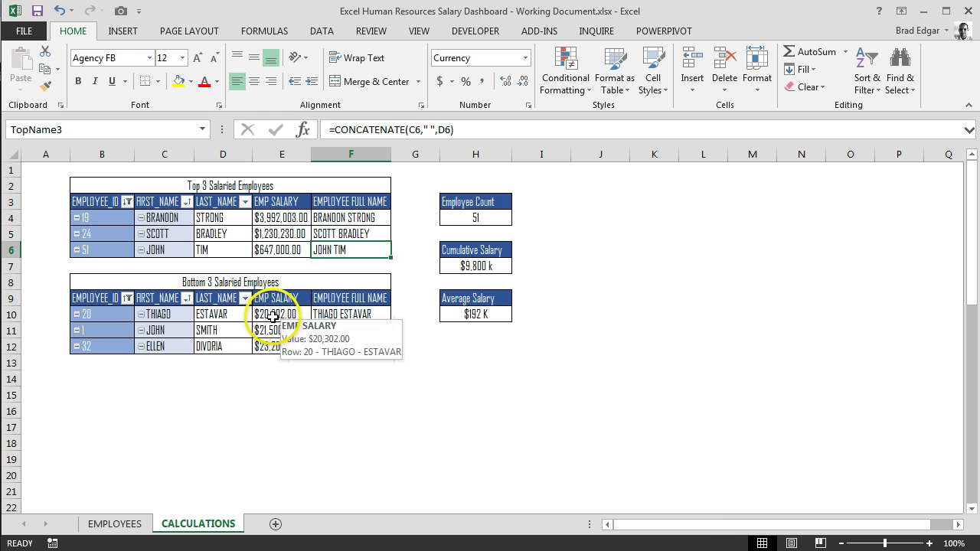
Name the lowest salary cell E10 BottomSalary1, correcting a mistyped start
click(273, 317)
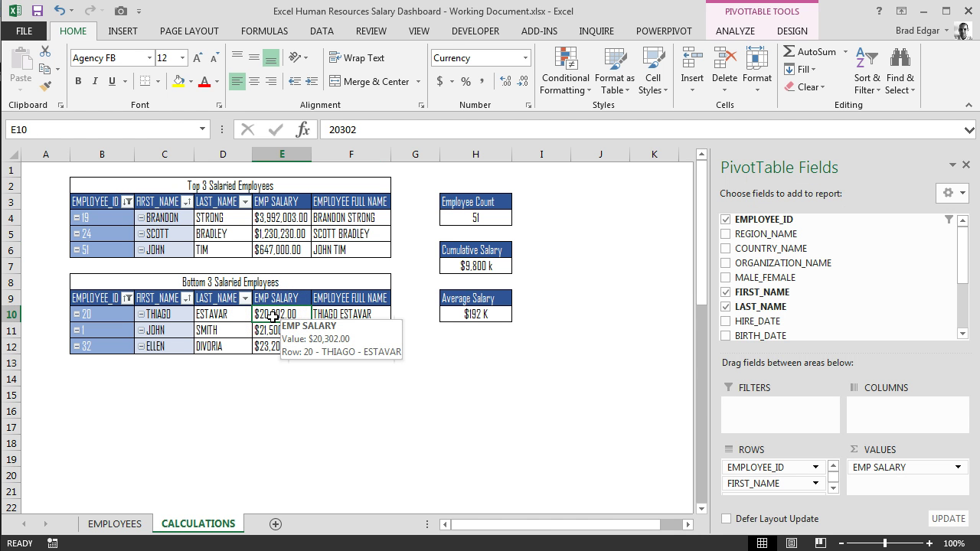
click(45, 128)
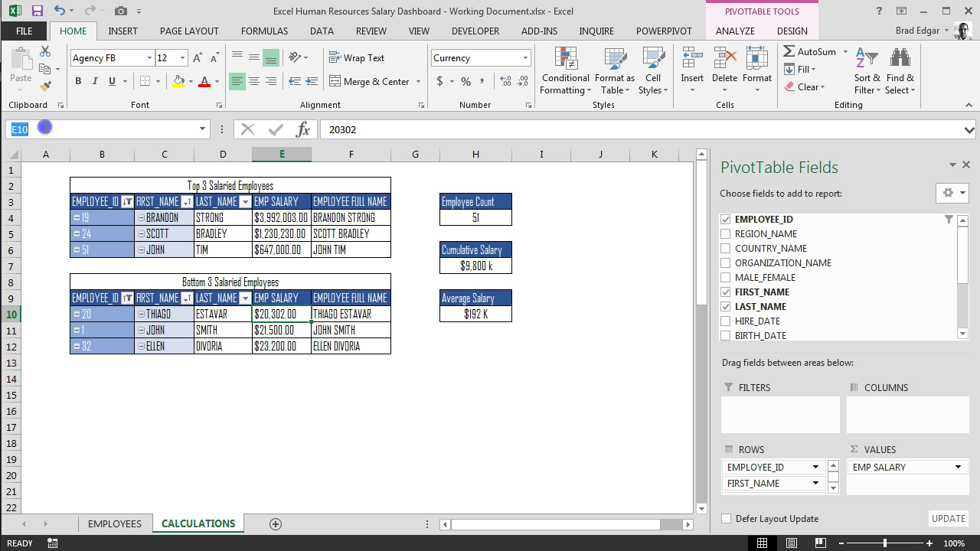
text(Top)
key(BackSpace)
key(BackSpace)
text(Bottom_Slalary1)
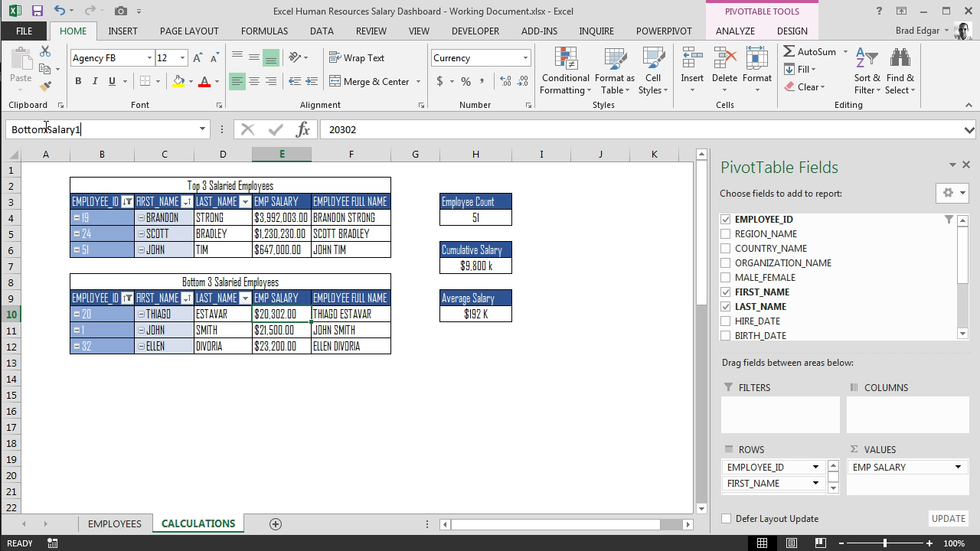
key(Return)
key(Down)
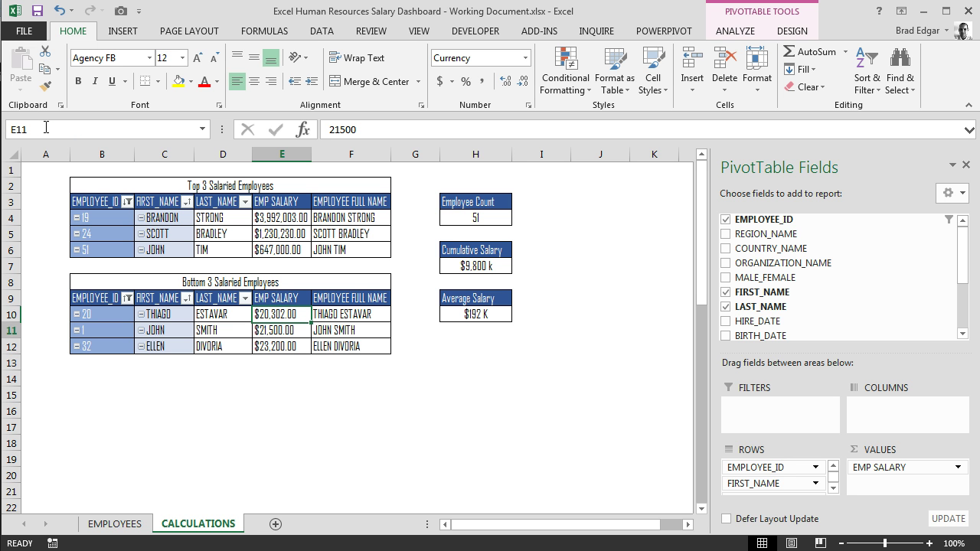
Name cells E11 and E12 BottomSalary2 and BottomSalary3
click(46, 128)
key(BackSpace)
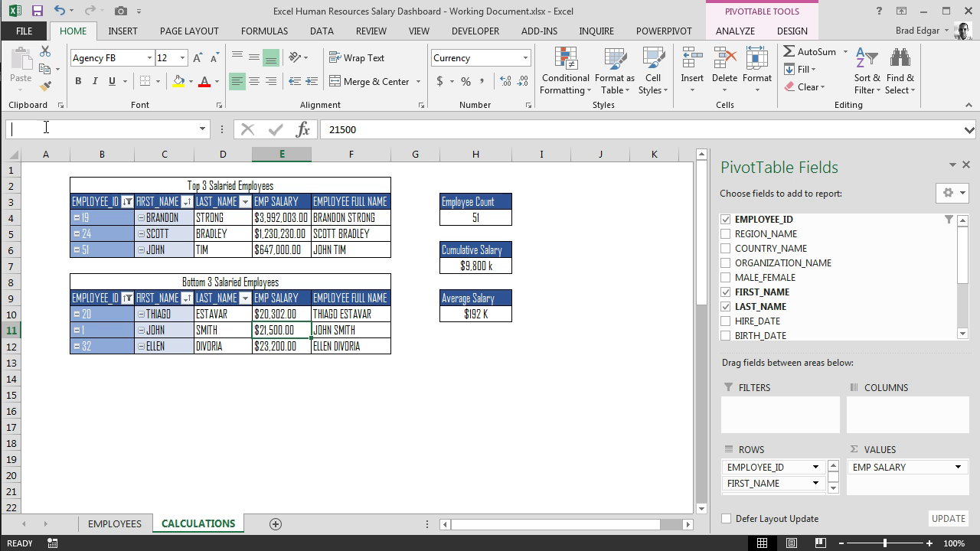
text(BottomSalary2)
key(Return)
key(Down)
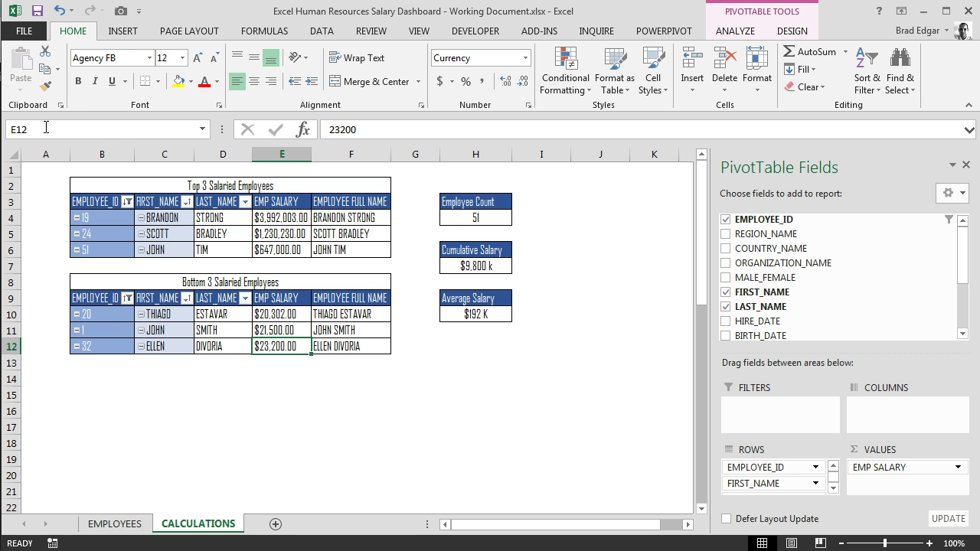
click(46, 128)
key(BackSpace)
text(BottomSalary3)
key(Return)
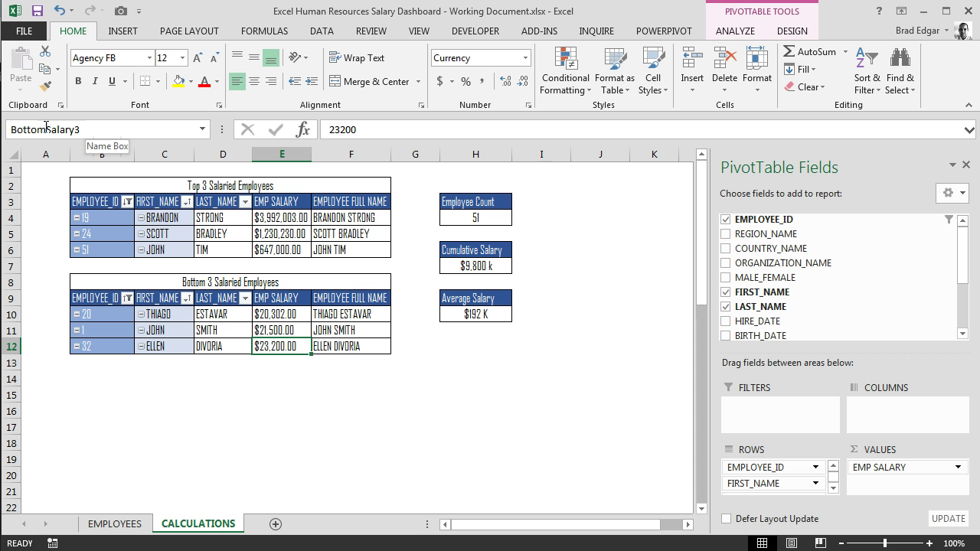
Name full-name cell F10 BottomName1, replacing a wrongly typed name
click(361, 314)
click(59, 130)
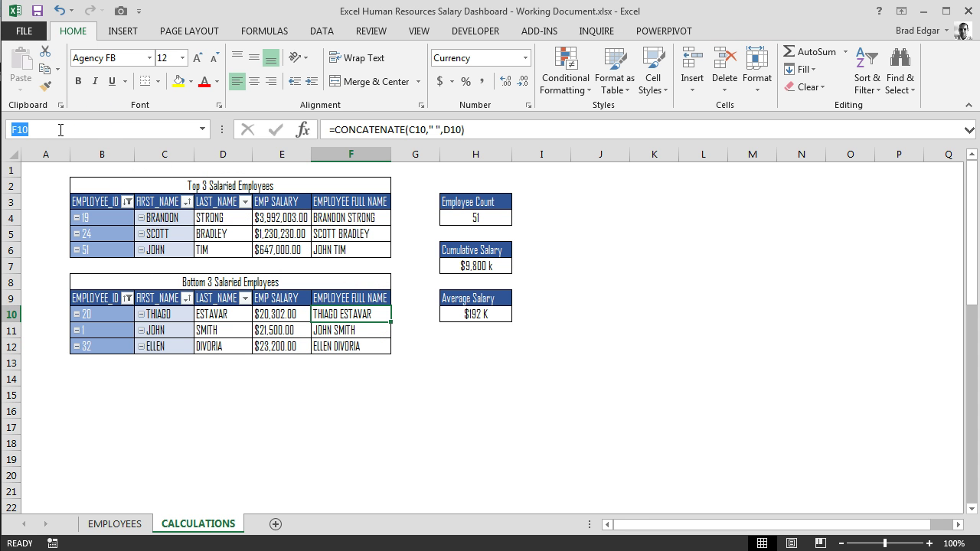
text(Name)
key(BackSpace)
key(BackSpace)
key(BackSpace)
key(BackSpace)
text(BottomName1)
key(Return)
key(Down)
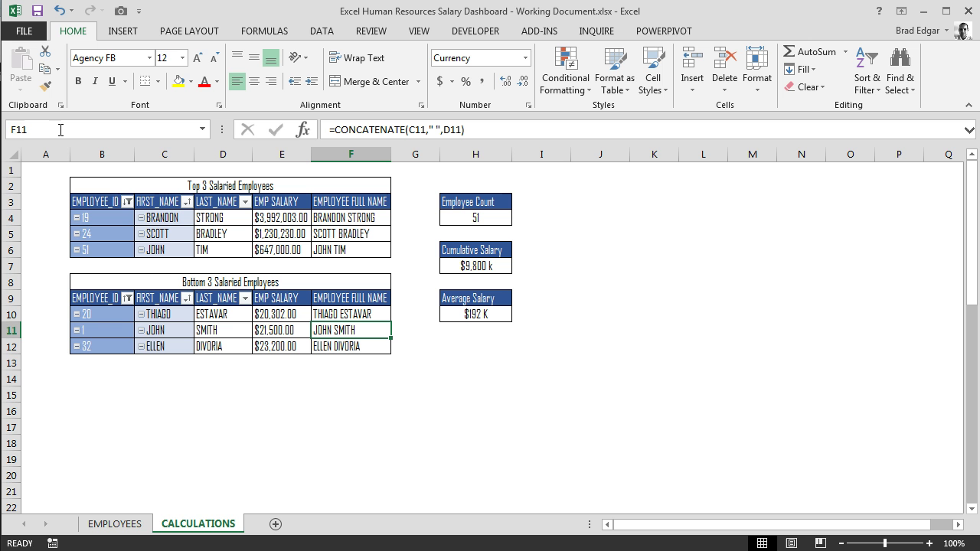
Name F11 BottomName2, cancel a stray edit in F12, then name F12 BottomName3
click(60, 129)
text(BottomName2)
key(Return)
key(Down)
text(B)
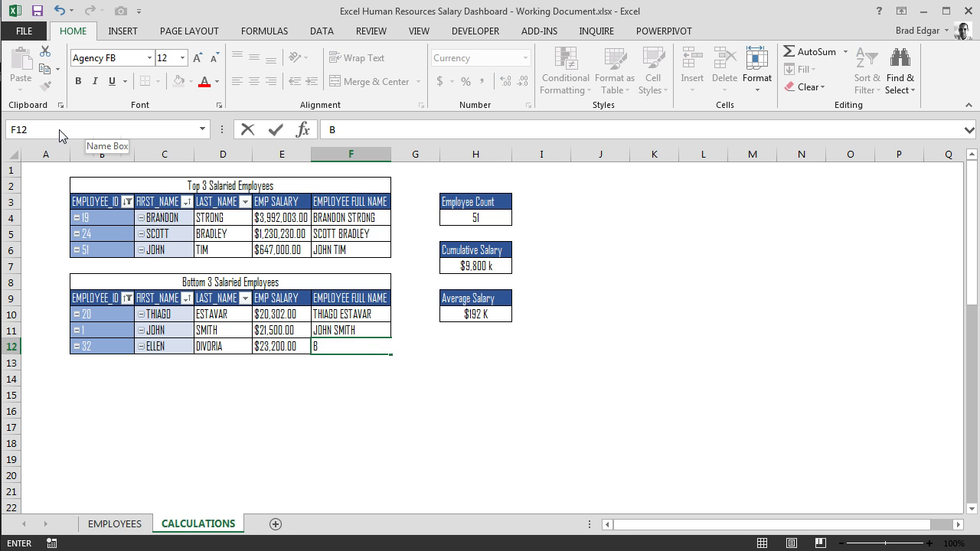
key(Escape)
click(60, 130)
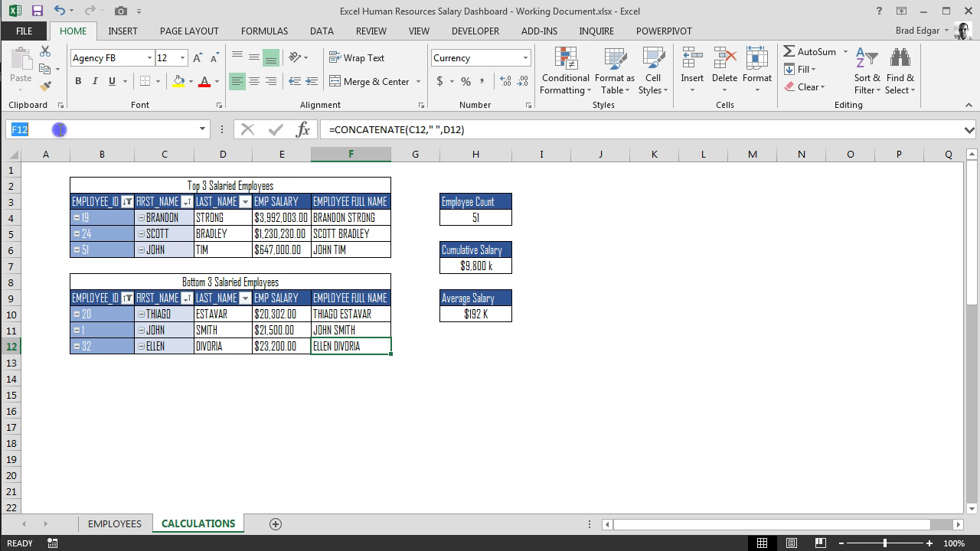
text(BottomName3)
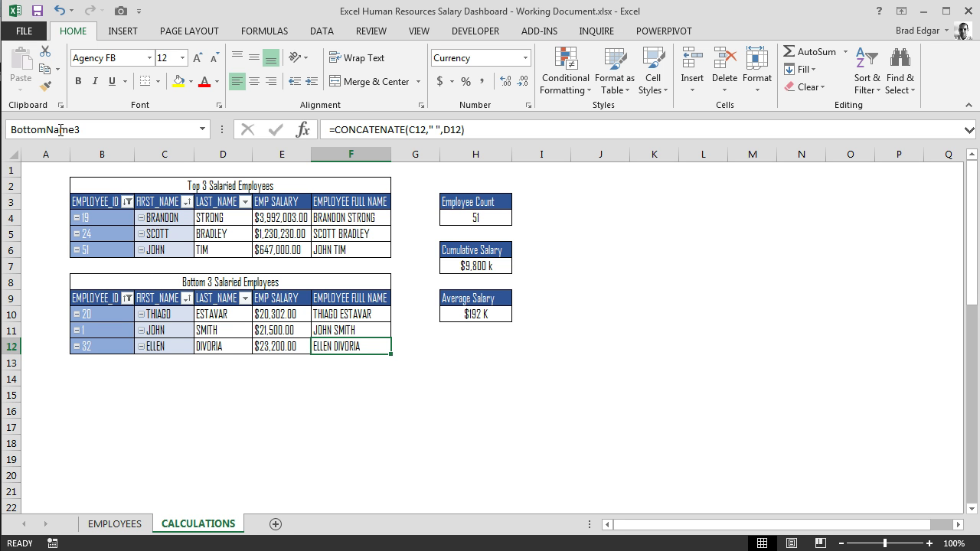
key(Return)
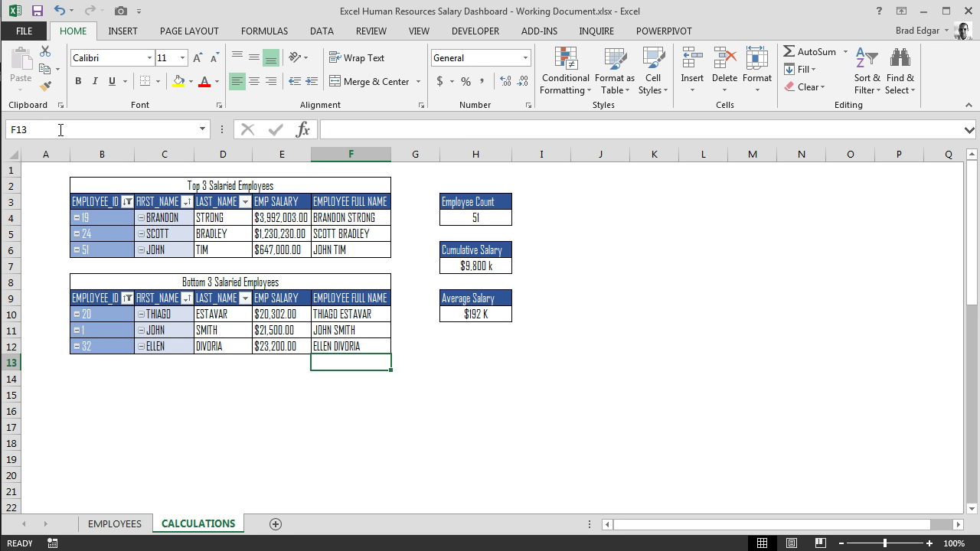
Name the Employee Count (H4), Cumulative Salary (H7) and Average Salary (H10) cells EmployeeCount, CumSalary and AvgSalary
click(475, 218)
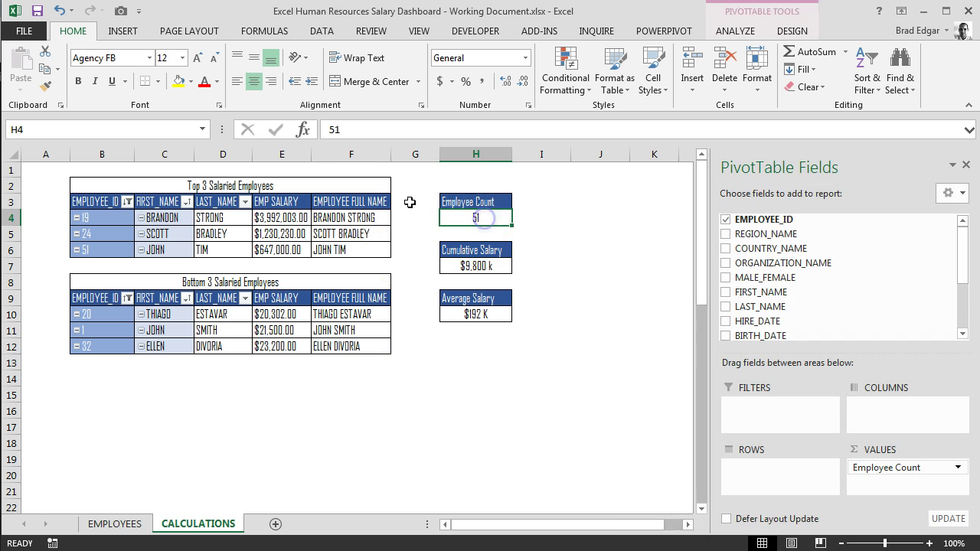
click(119, 134)
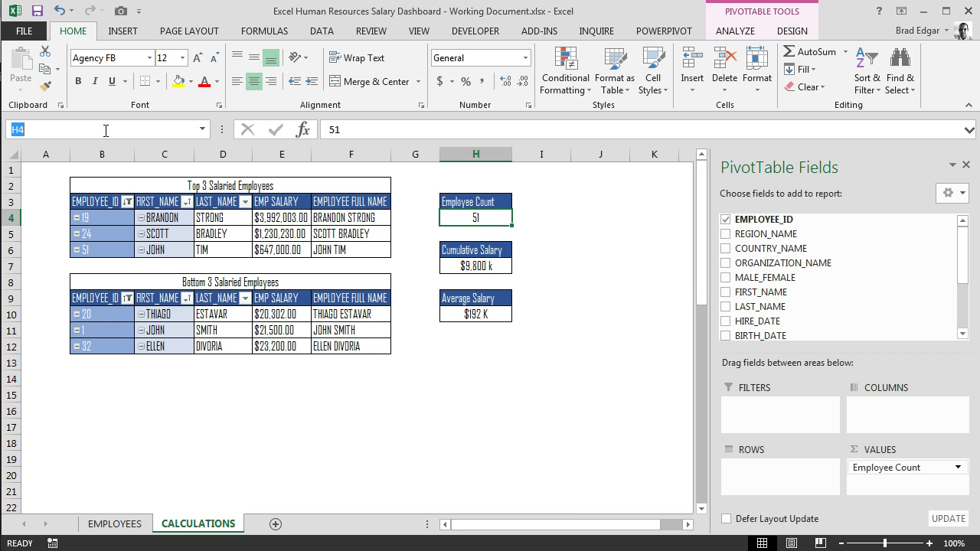
text(EmployeeCount)
key(Return)
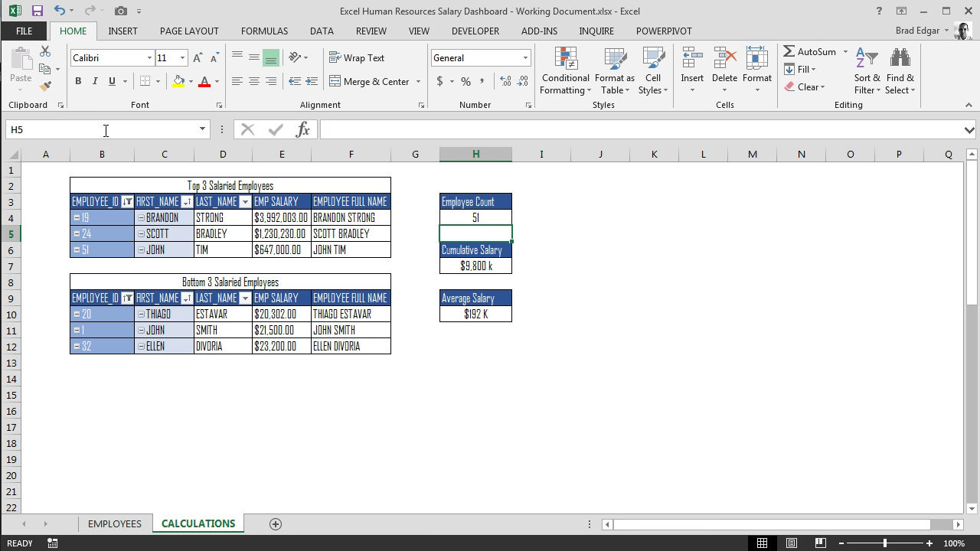
key(Down)
key(Down)
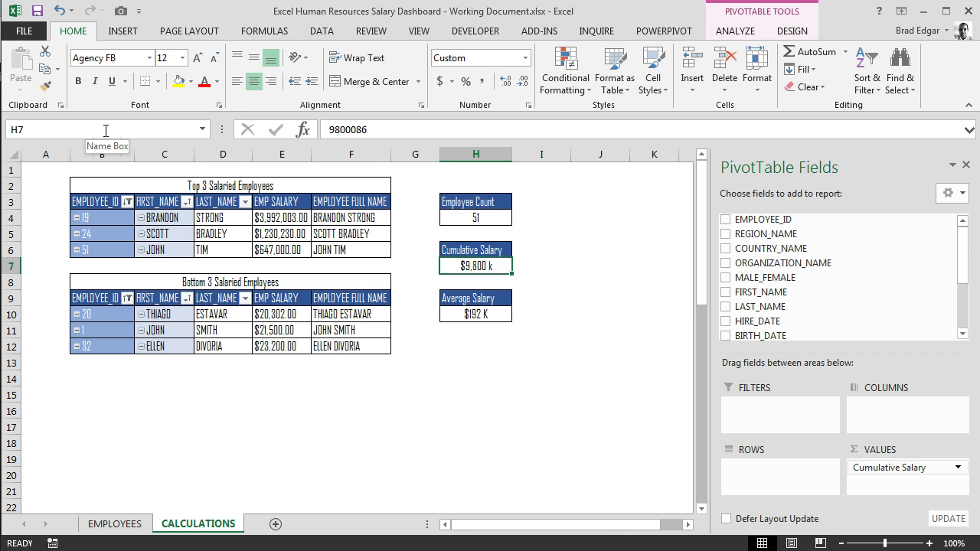
click(105, 130)
text(C)
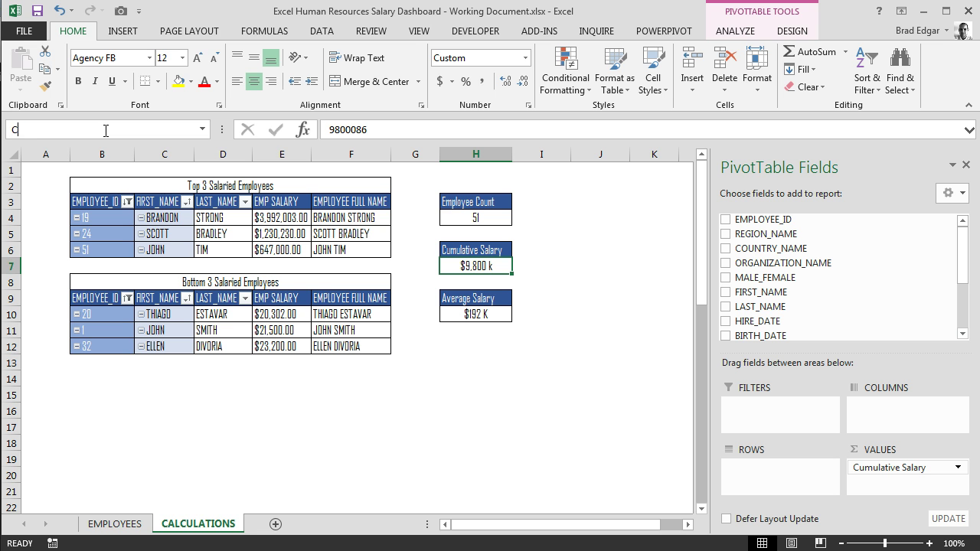
text(umSalary)
key(Return)
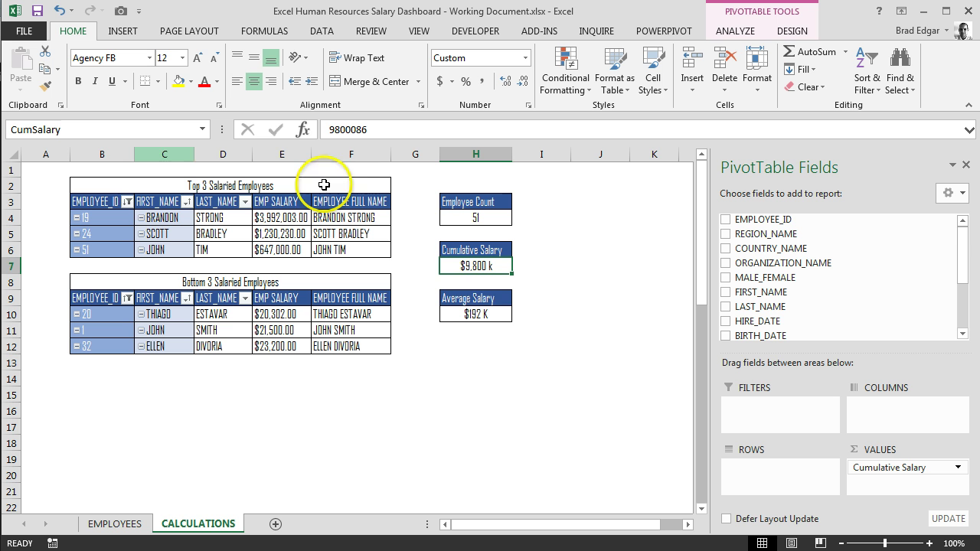
click(475, 307)
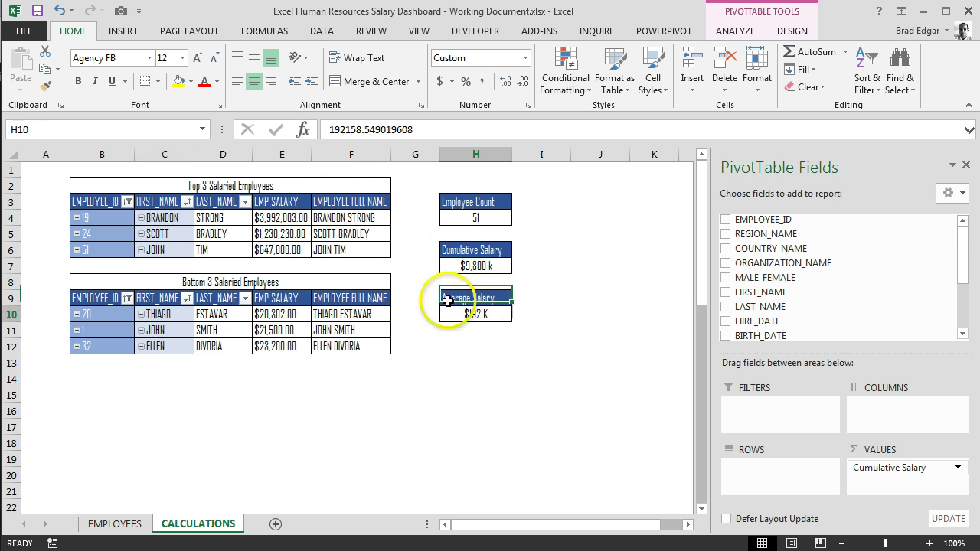
click(100, 132)
text(Av)
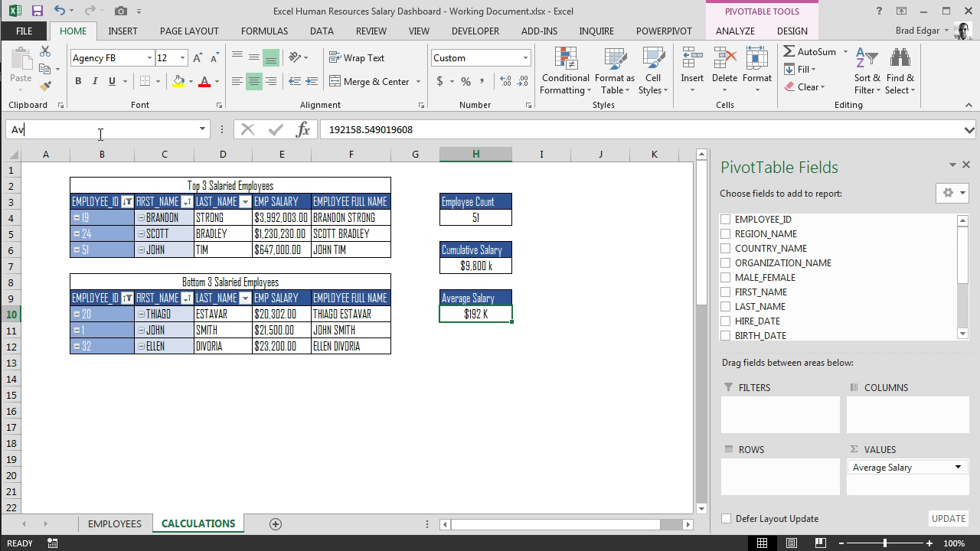
text(gSalary)
key(Return)
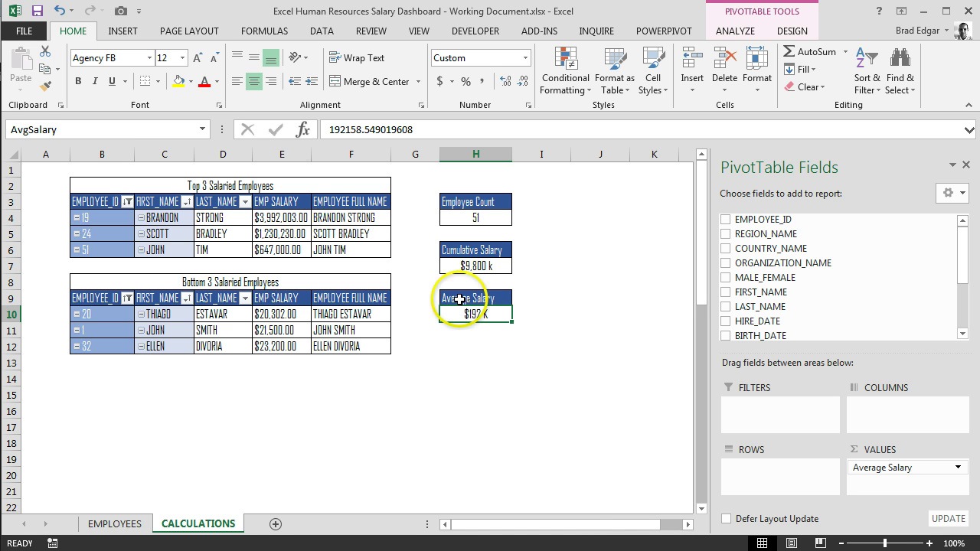
click(528, 419)
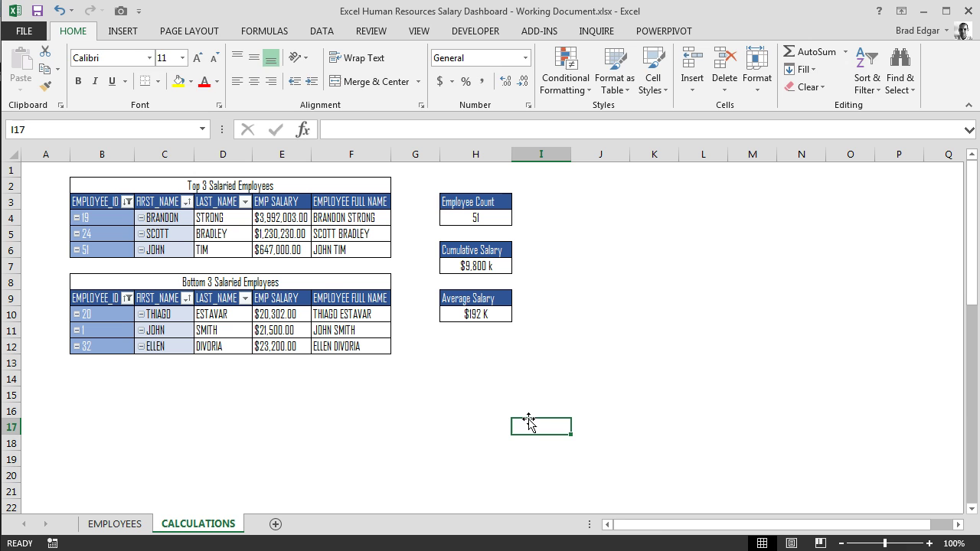
text(=av)
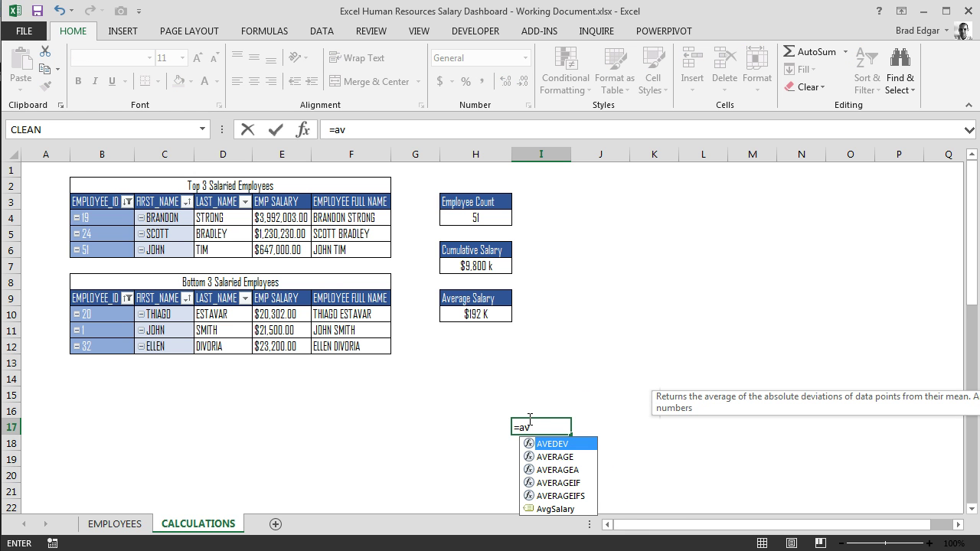
text(g)
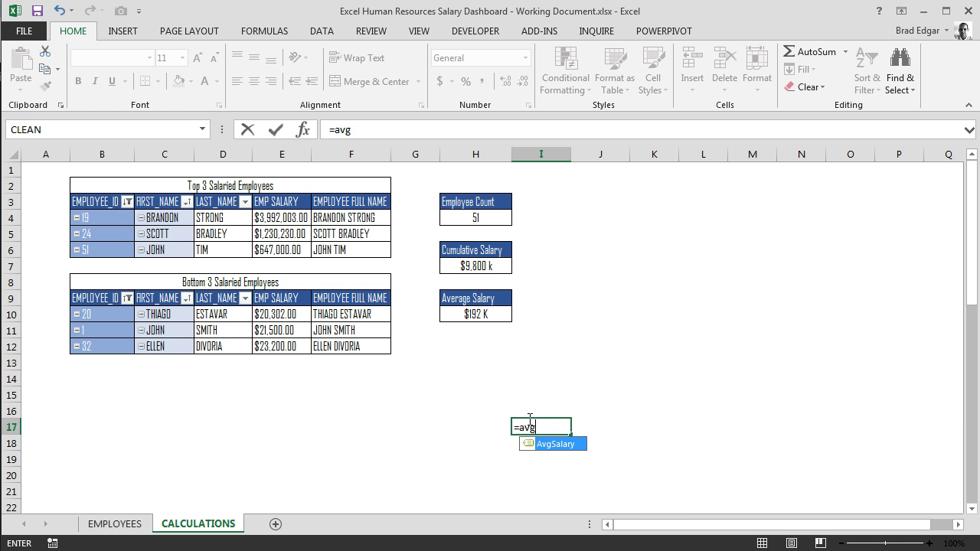
key(Tab)
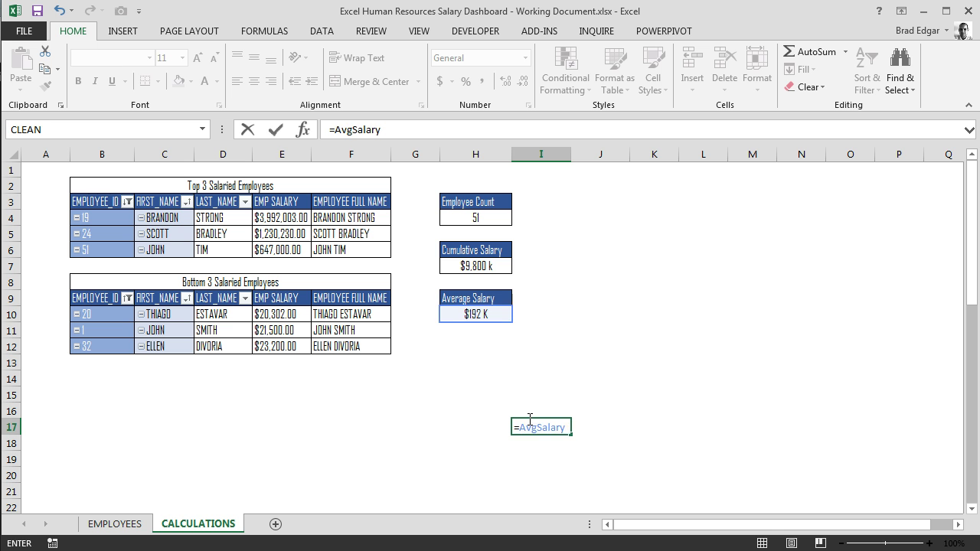
key(Return)
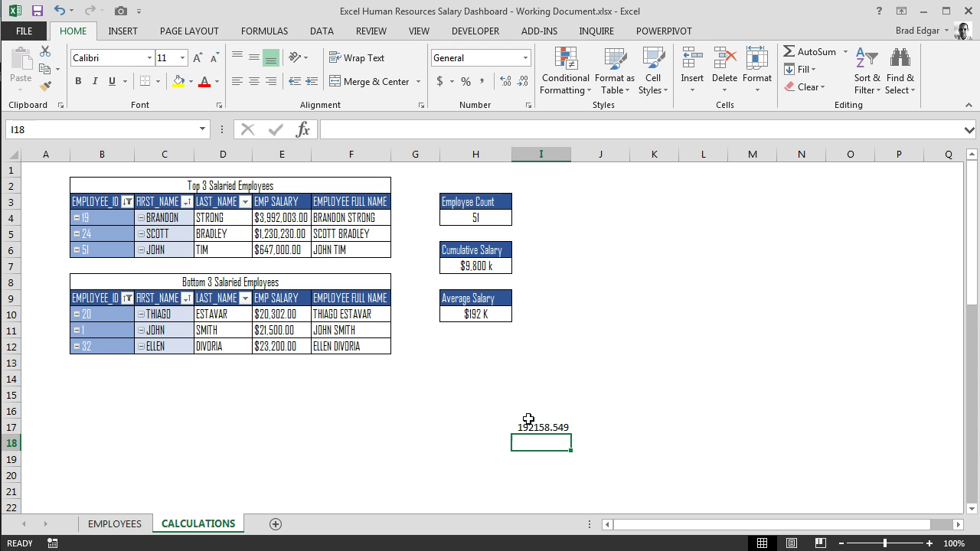
click(528, 422)
key(Delete)
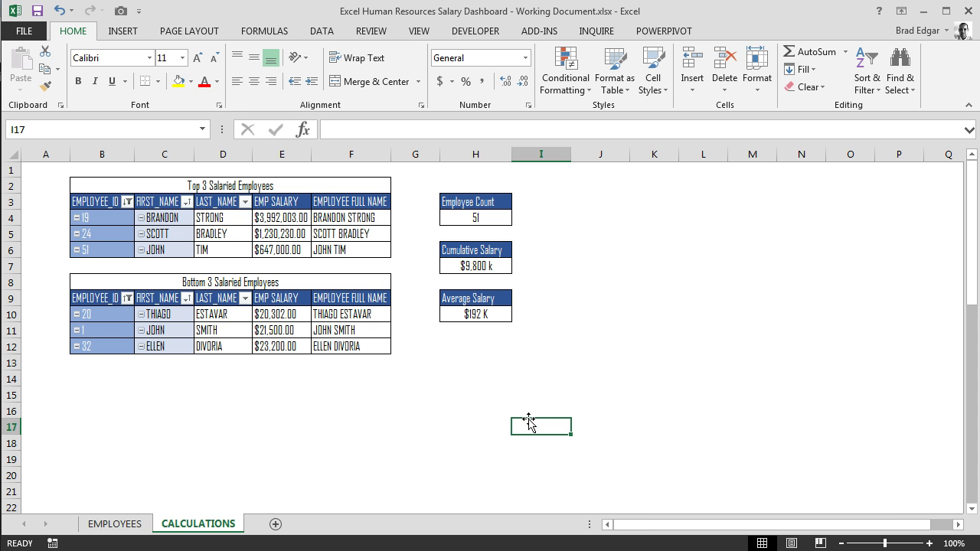
click(500, 364)
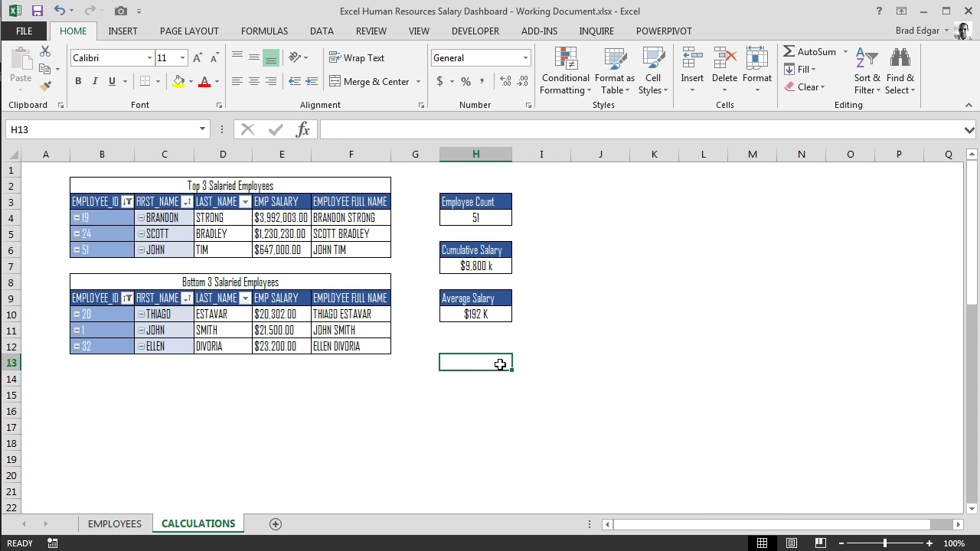
click(120, 32)
click(239, 52)
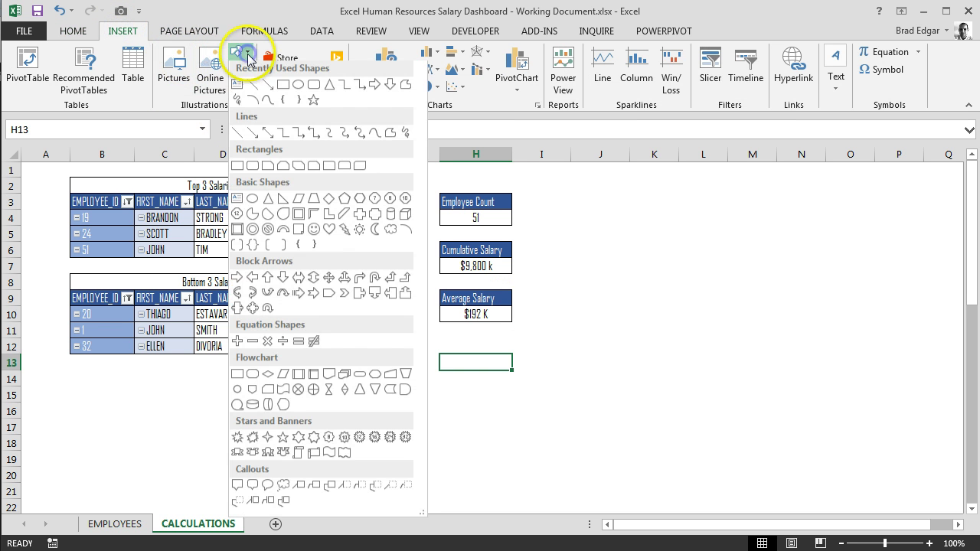
click(283, 87)
mouse_move(663, 227)
mouse_down()
mouse_move(674, 276)
mouse_move(827, 277)
mouse_up()
click(424, 135)
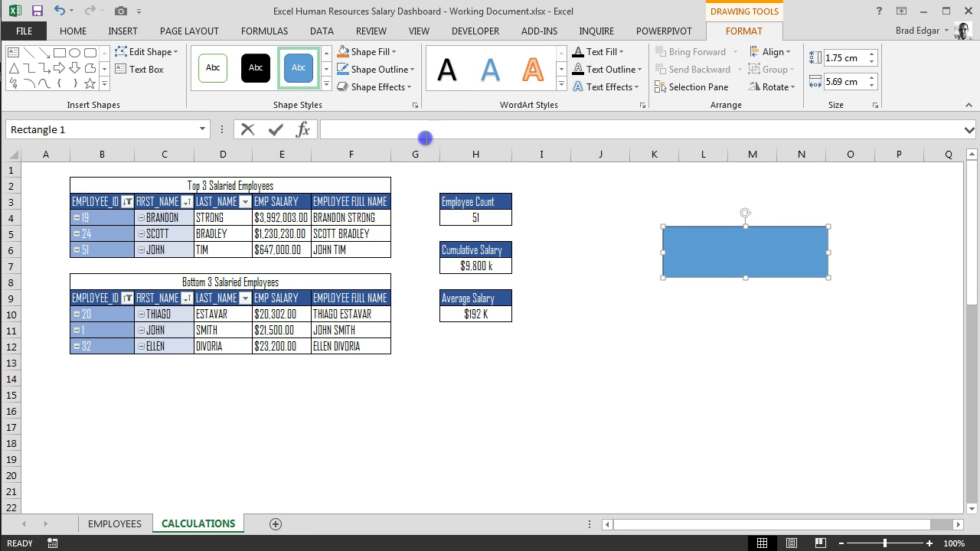
text(=avg)
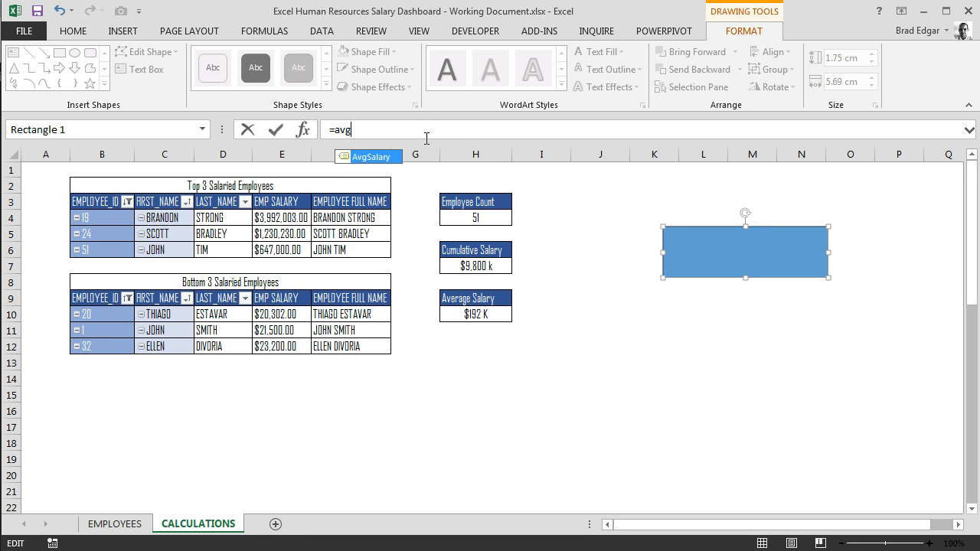
key(Tab)
key(Return)
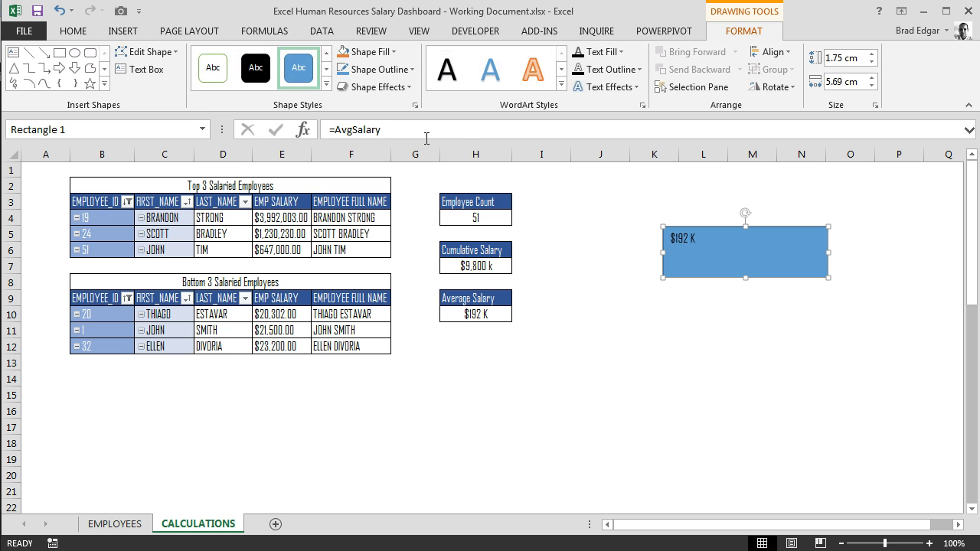
click(783, 373)
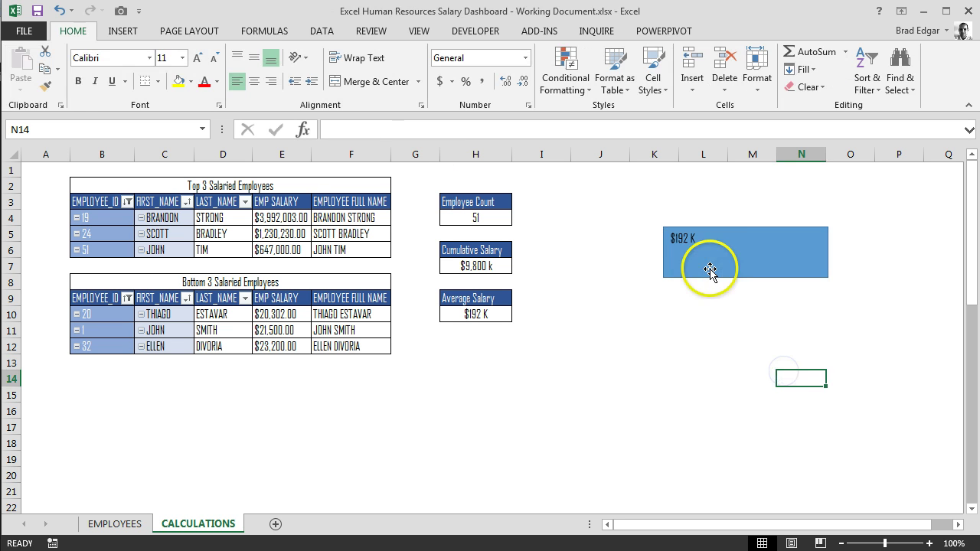
click(710, 268)
key(Delete)
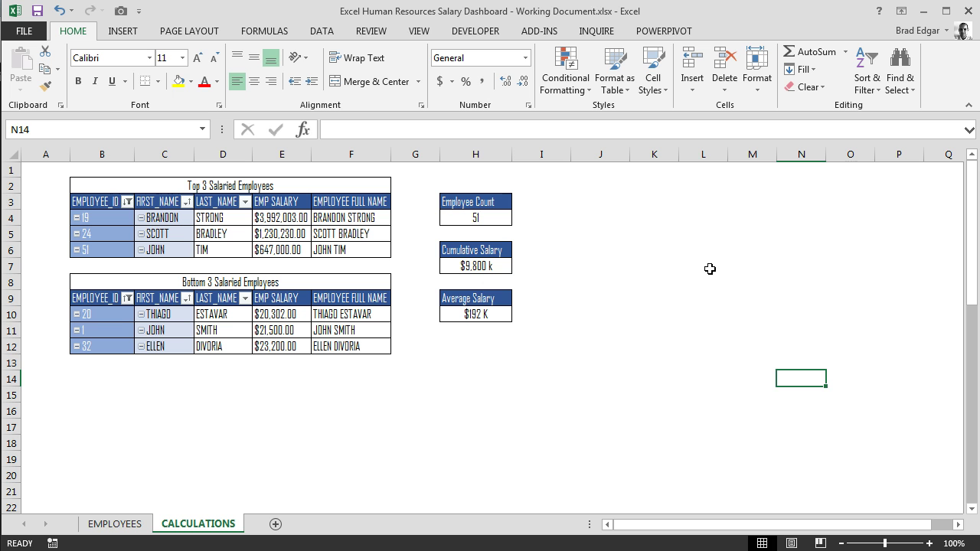
click(709, 269)
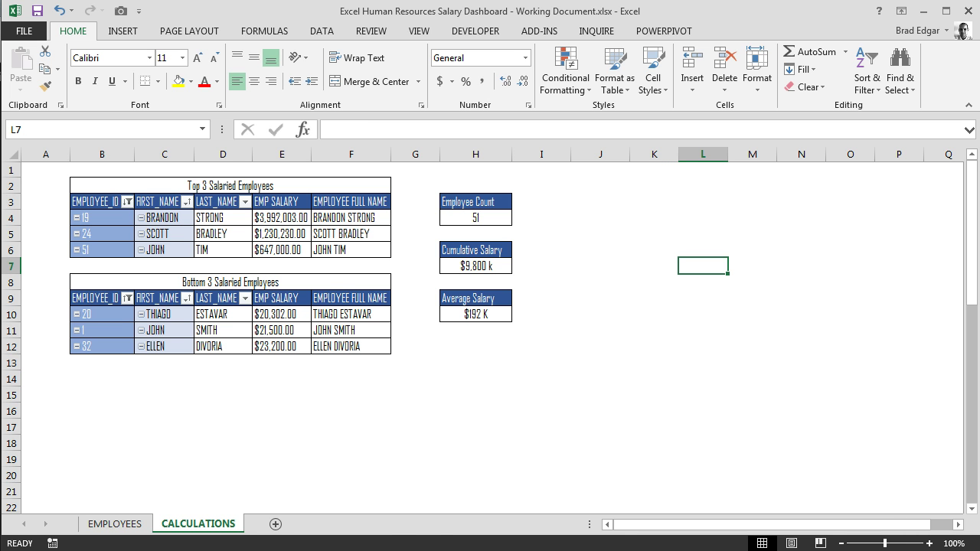